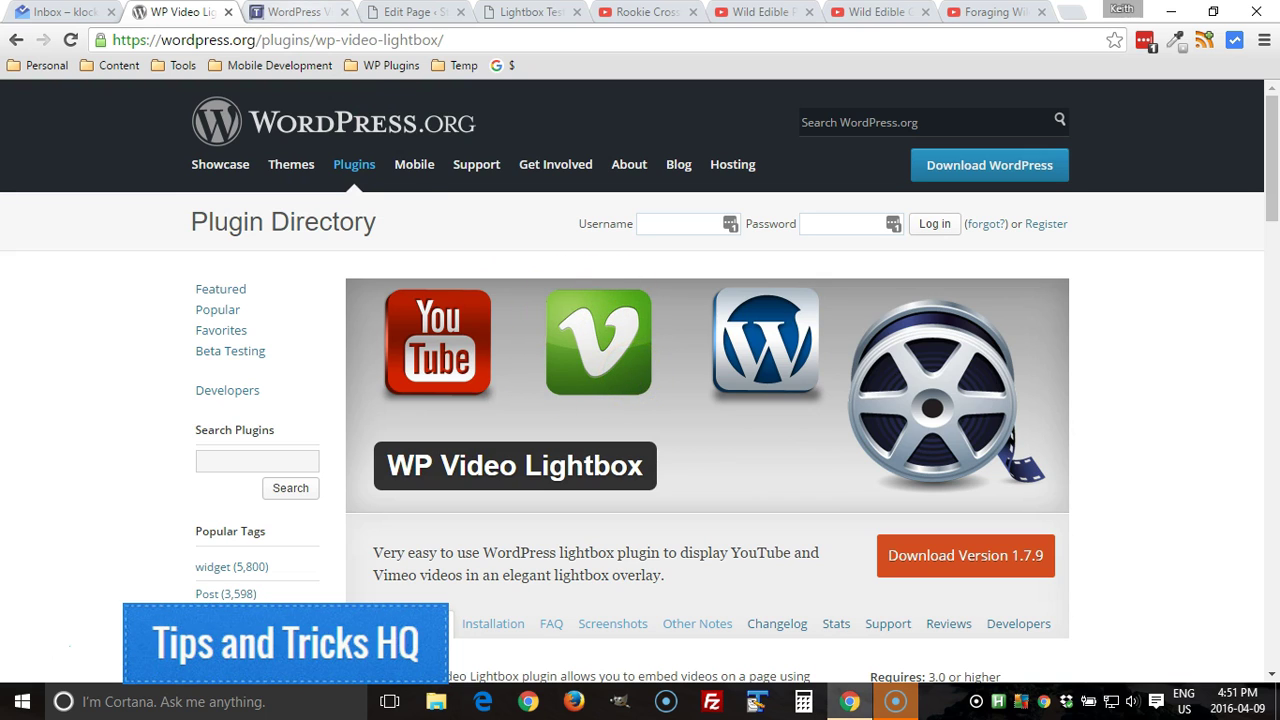
Open the Tips and Tricks HQ WP Video Lightbox article and scroll its code box to the rel=false example
click(275, 12)
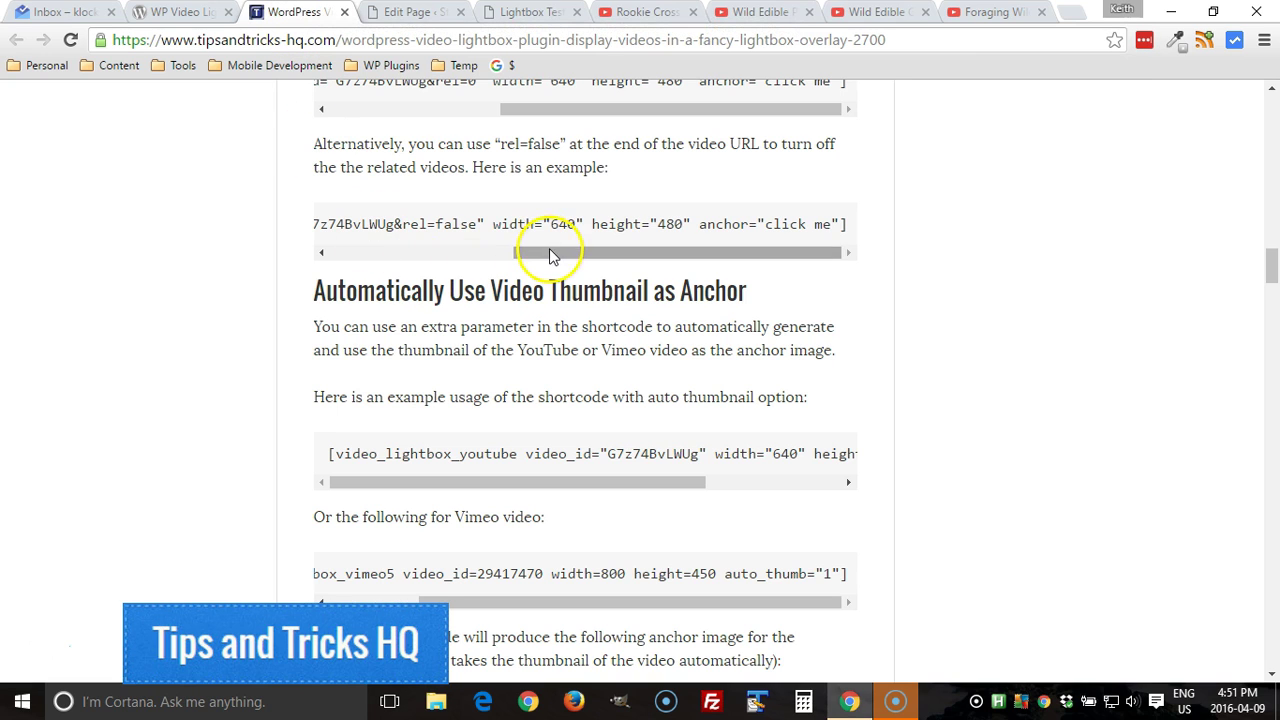
drag(550, 255, 429, 266)
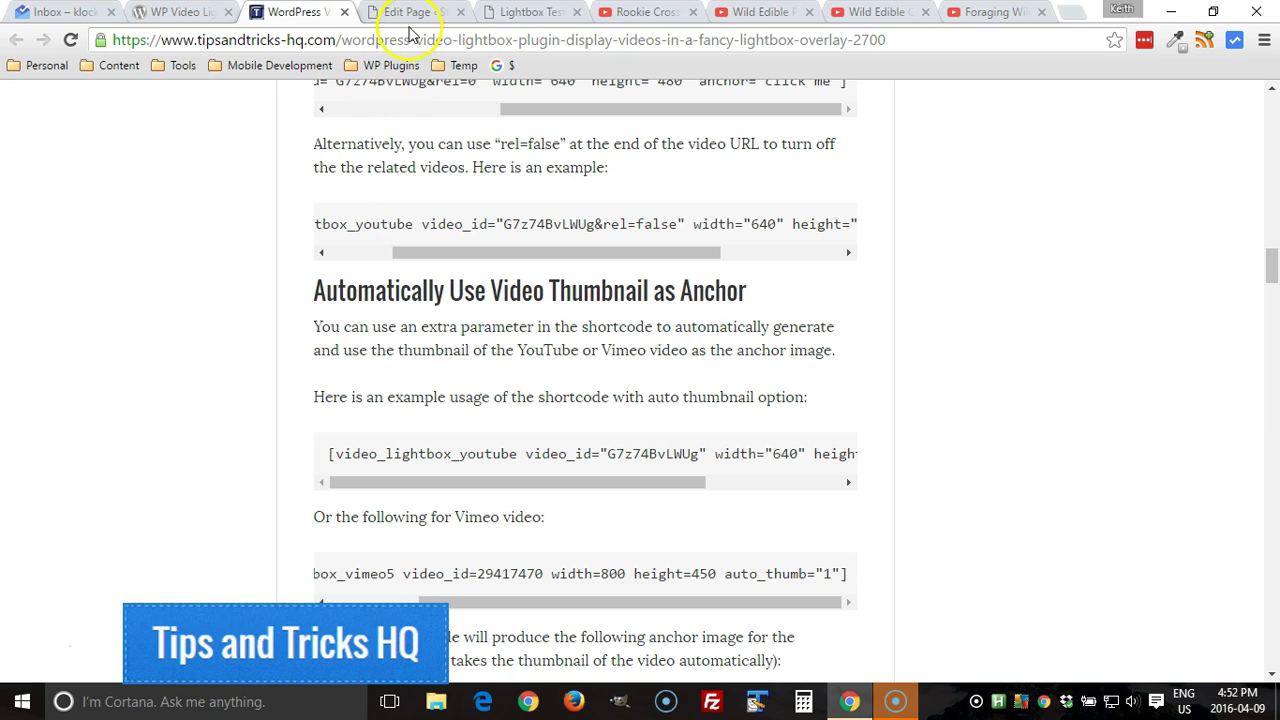
In the Lightbox Test editor, highlight the video_lightbox_youtube shortcode name and its video_id parameter
click(410, 12)
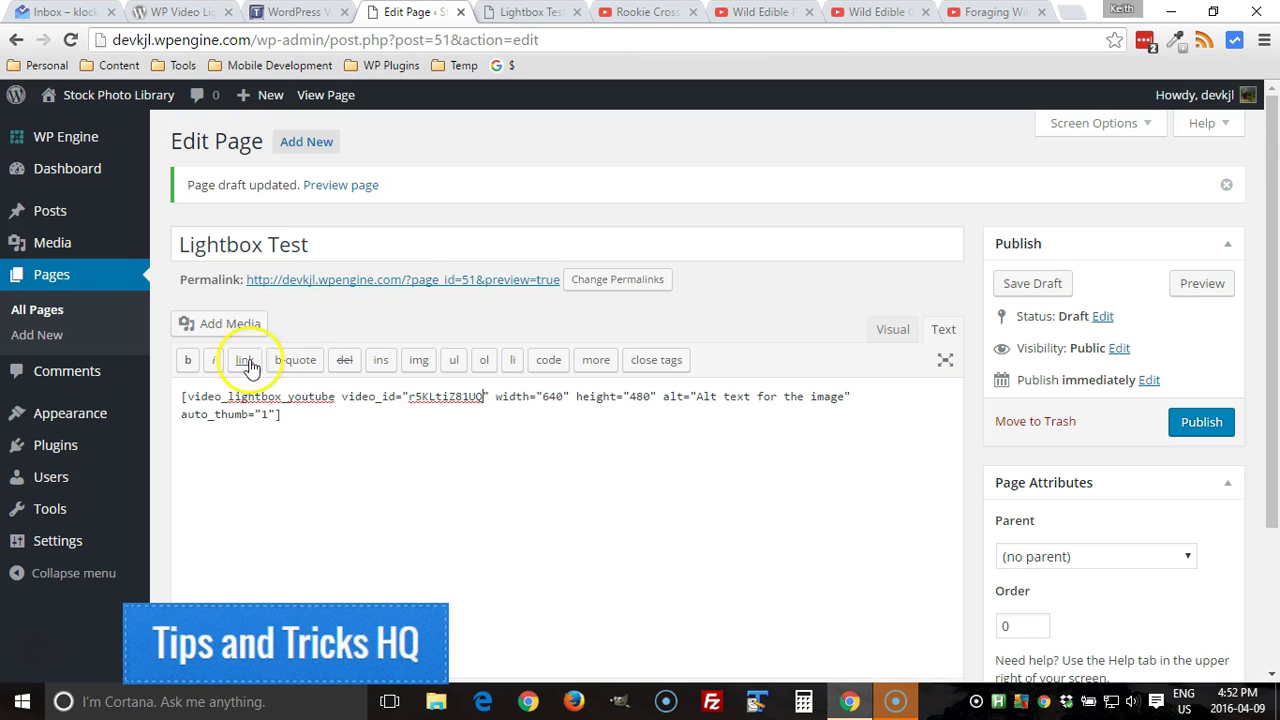
drag(187, 397, 337, 396)
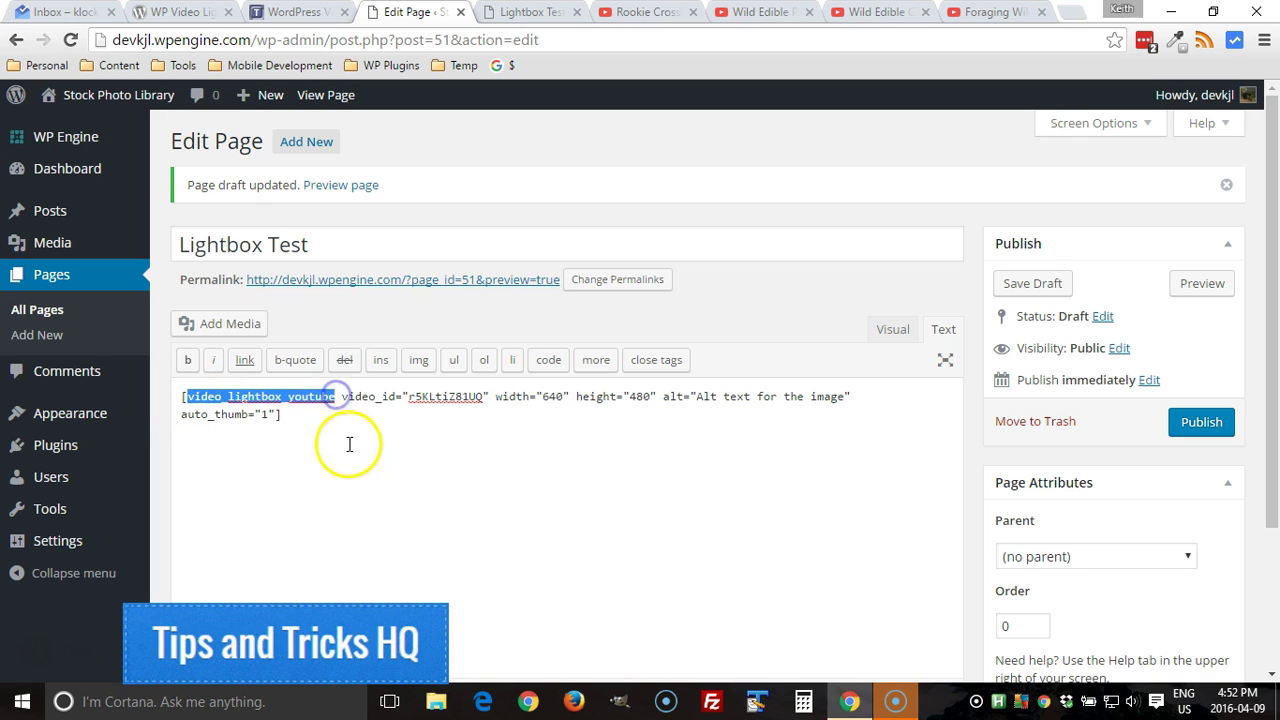
click(349, 397)
drag(351, 397, 490, 396)
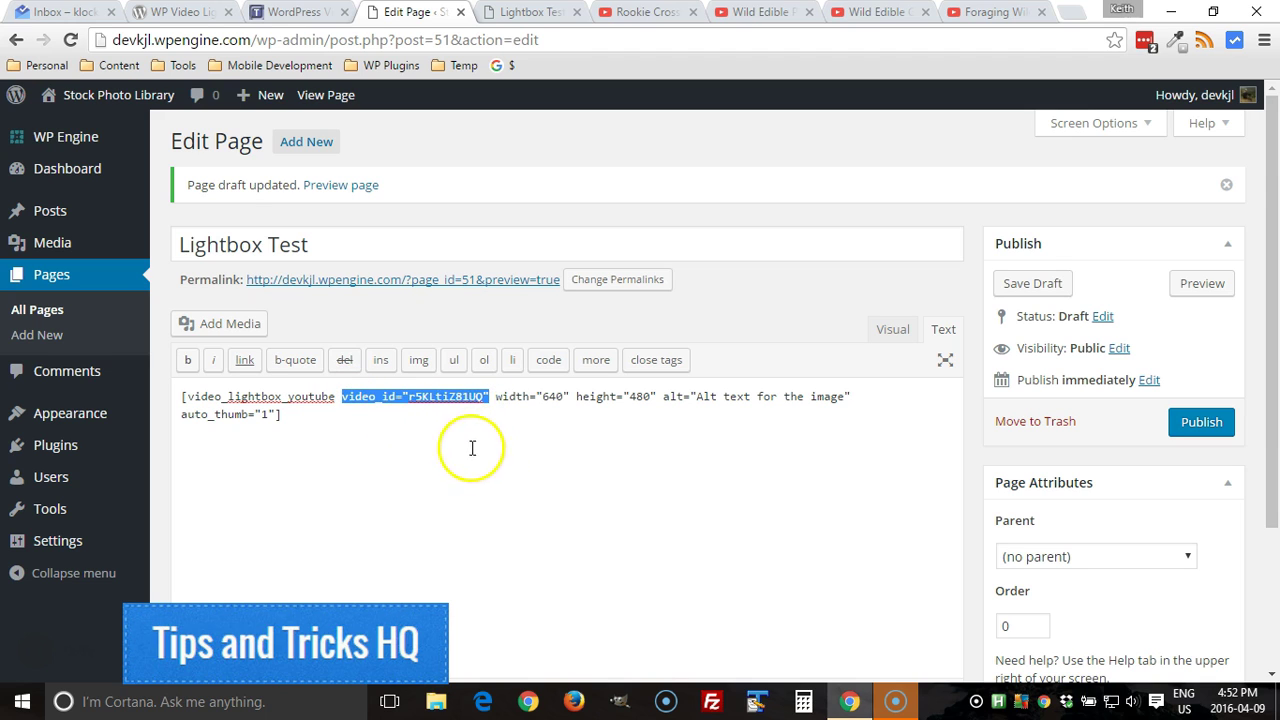
click(420, 397)
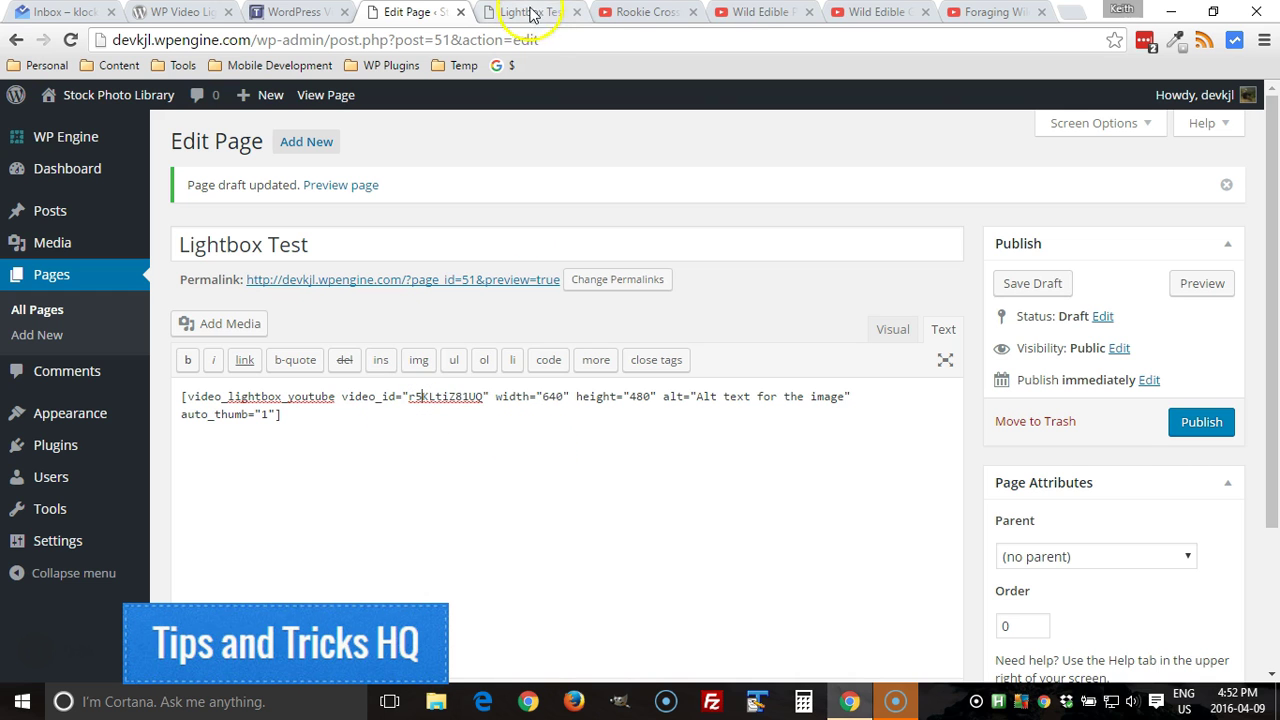
Check the video ID in the Crossy Road YouTube address against the shortcode, then return to the editor
click(616, 22)
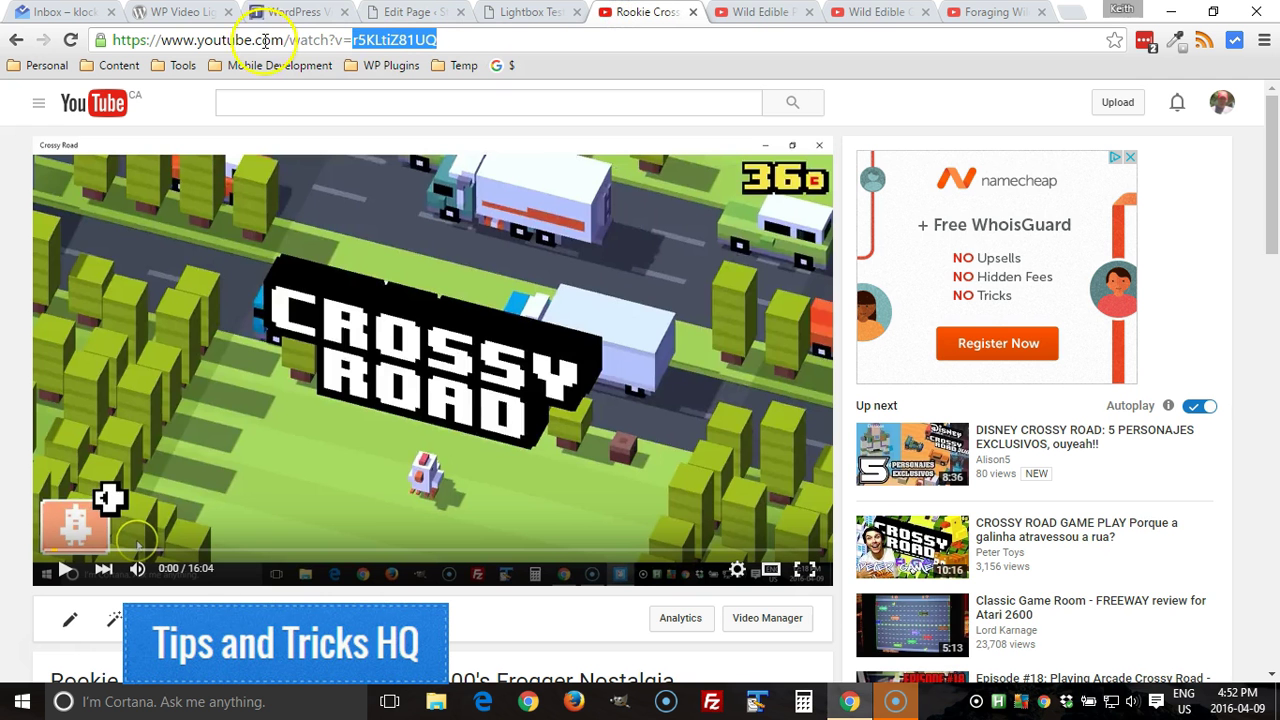
click(348, 40)
drag(352, 40, 432, 40)
click(418, 12)
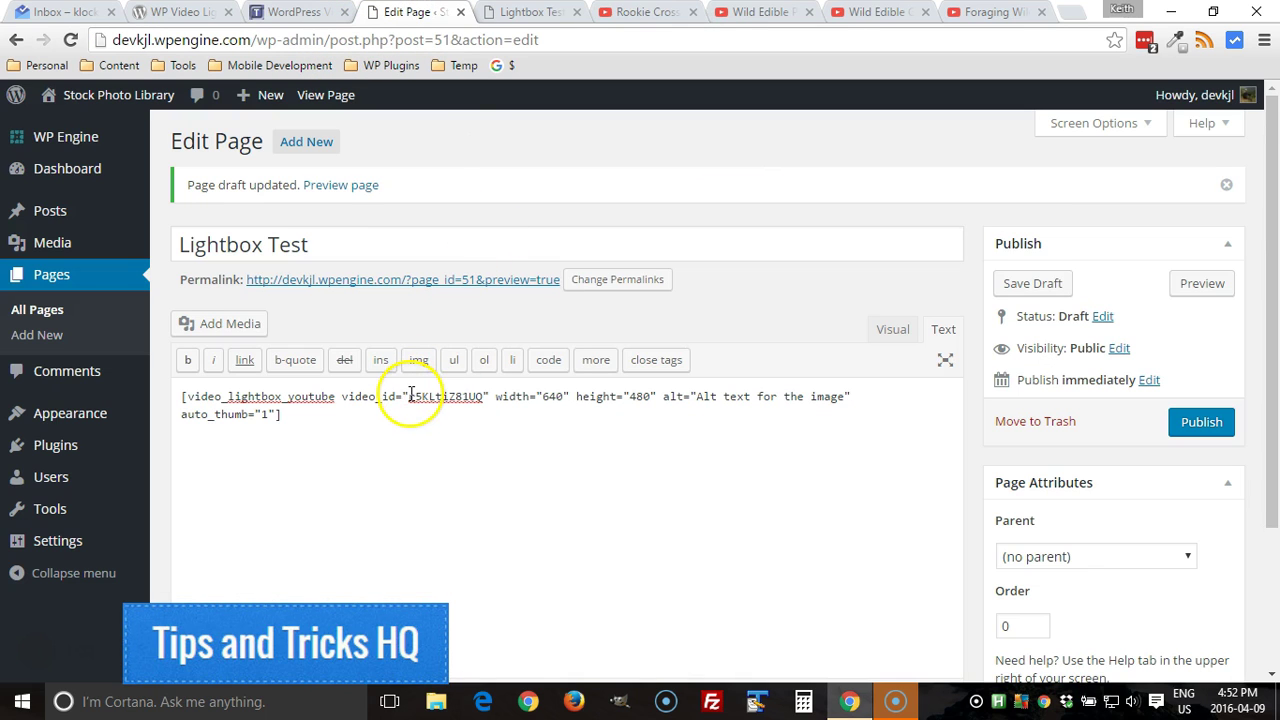
Append &rel=false to the shortcode's video ID and save the page draft
drag(410, 396, 478, 397)
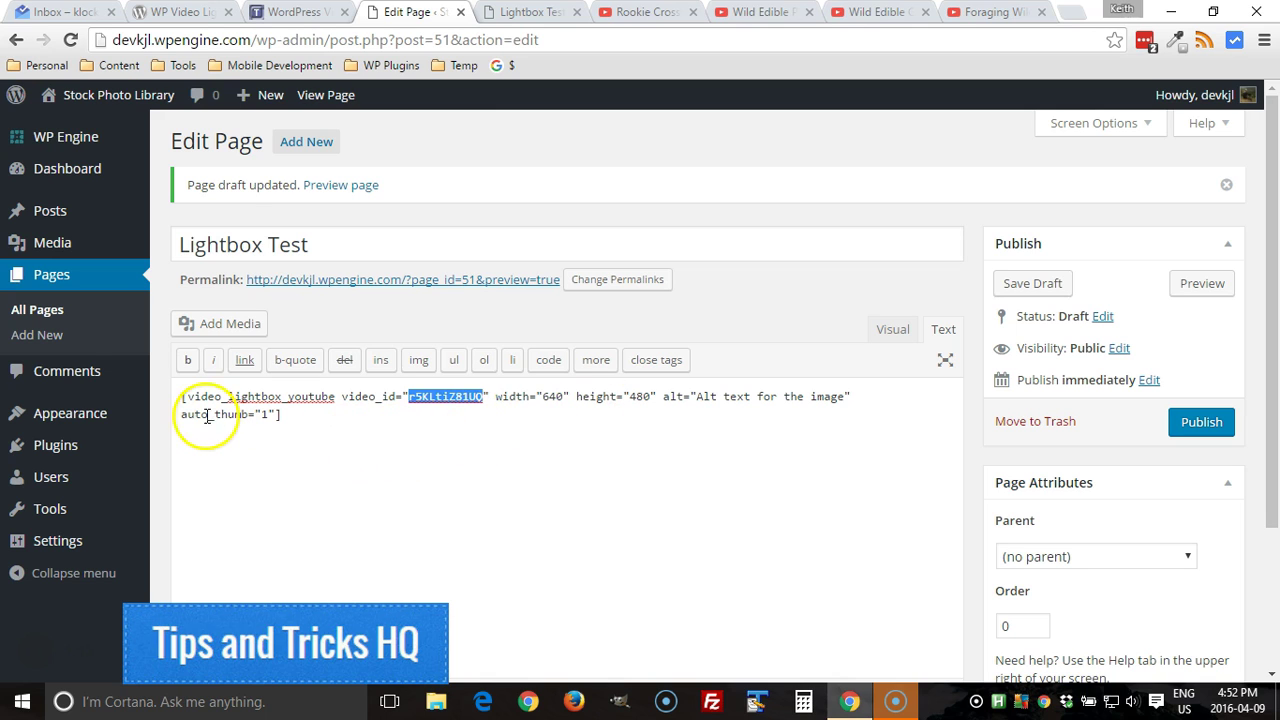
drag(181, 414, 248, 417)
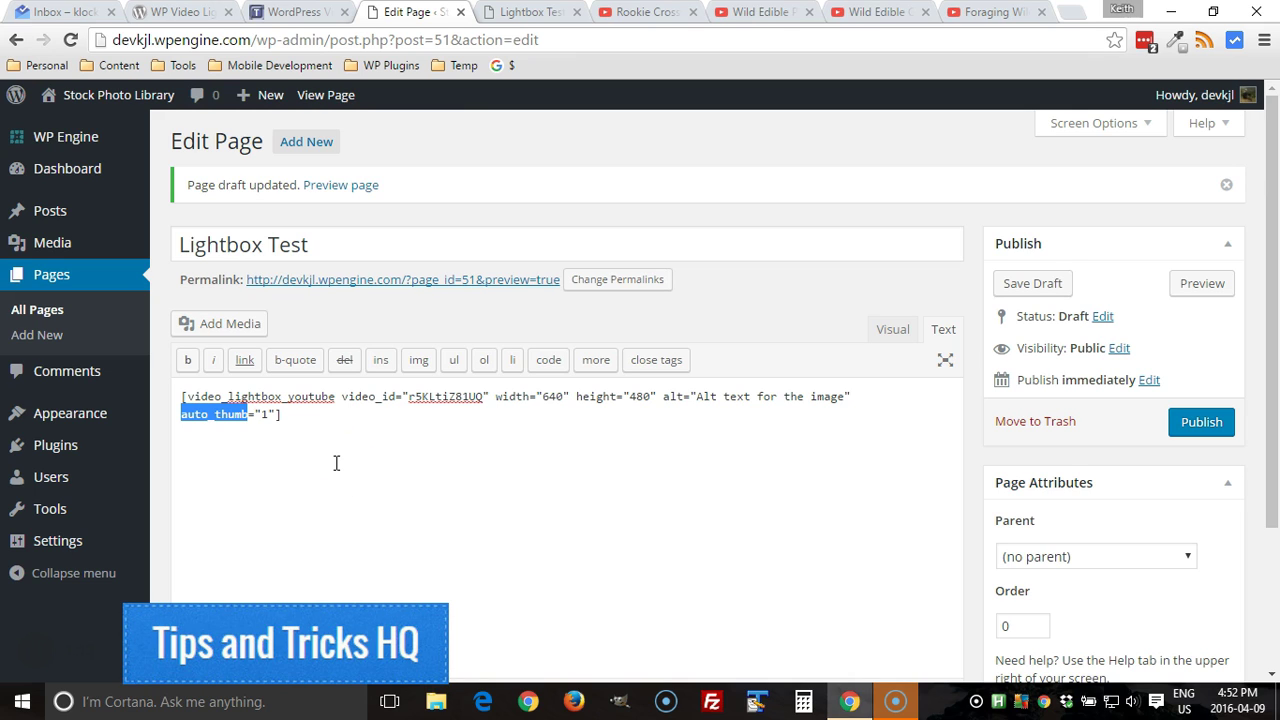
click(214, 416)
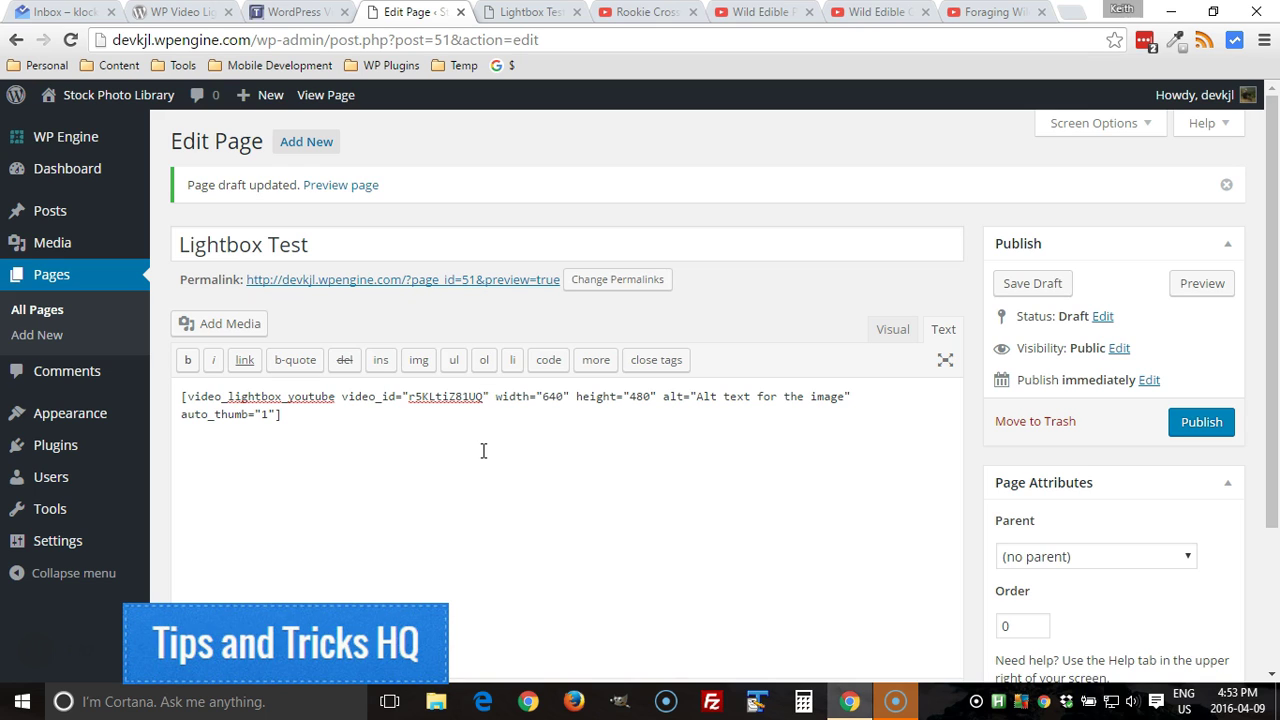
text(&)
text(rel=fals)
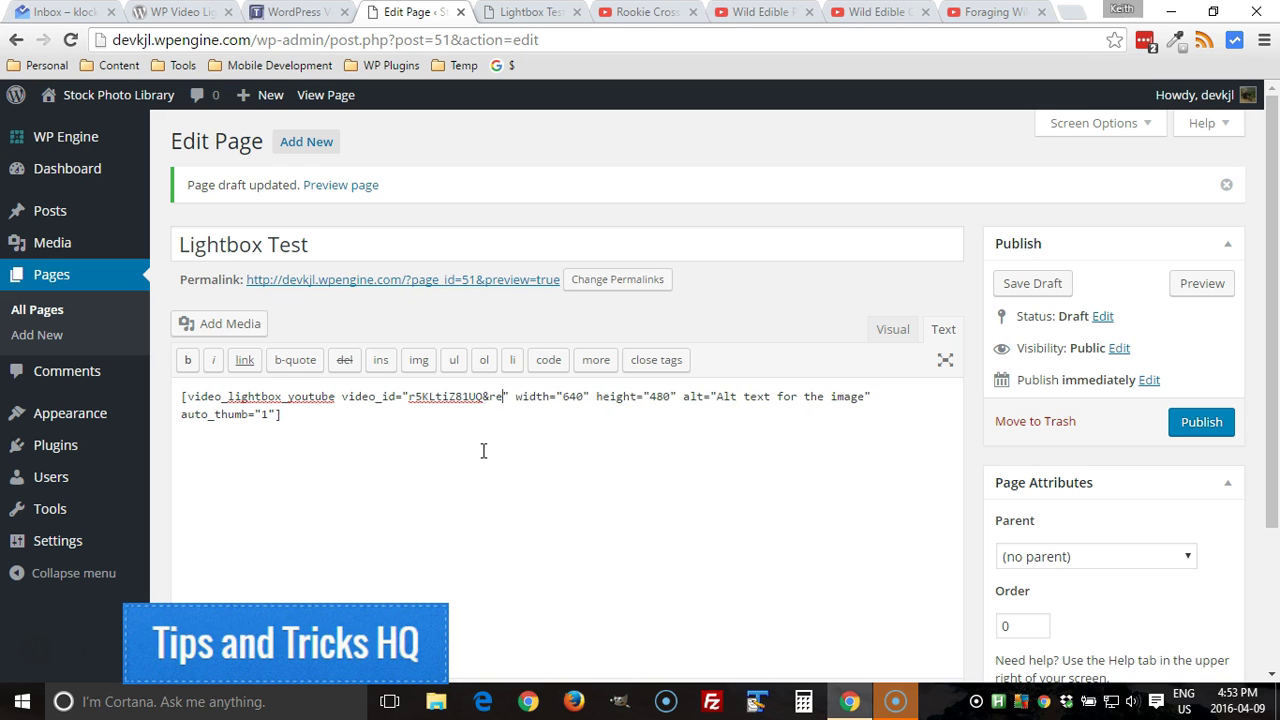
text(e)
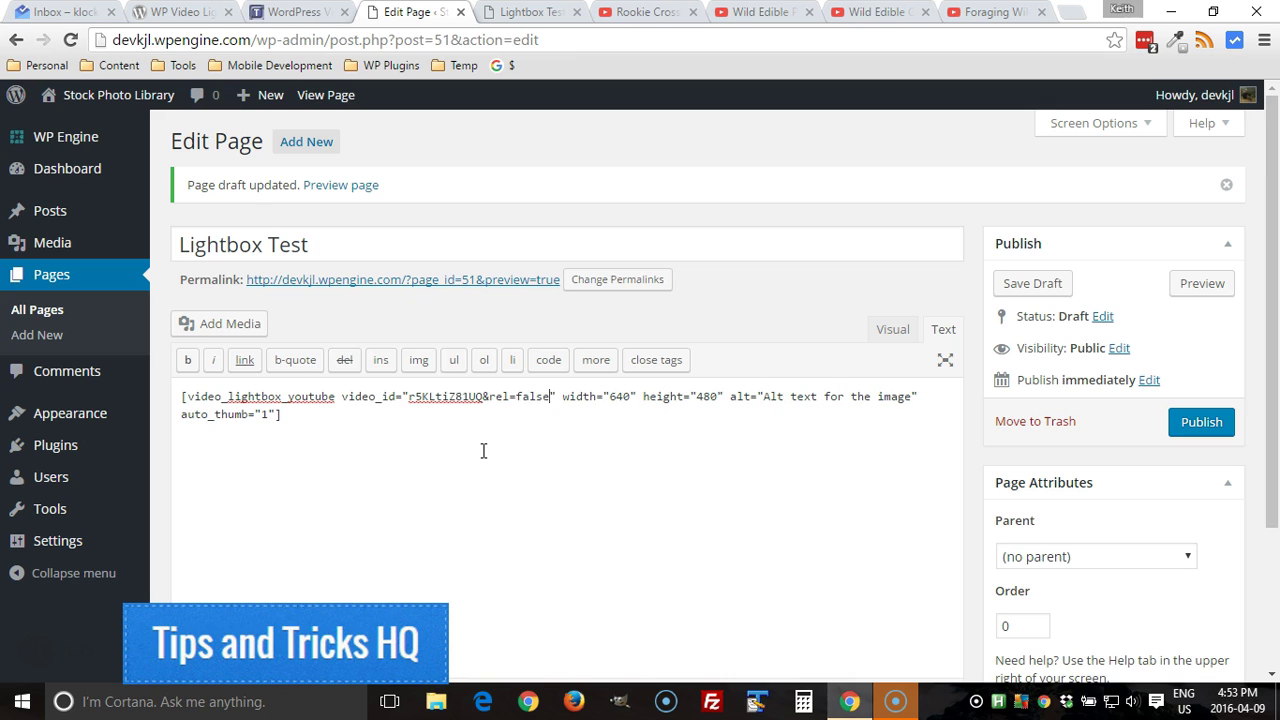
drag(483, 396, 416, 396)
click(1034, 283)
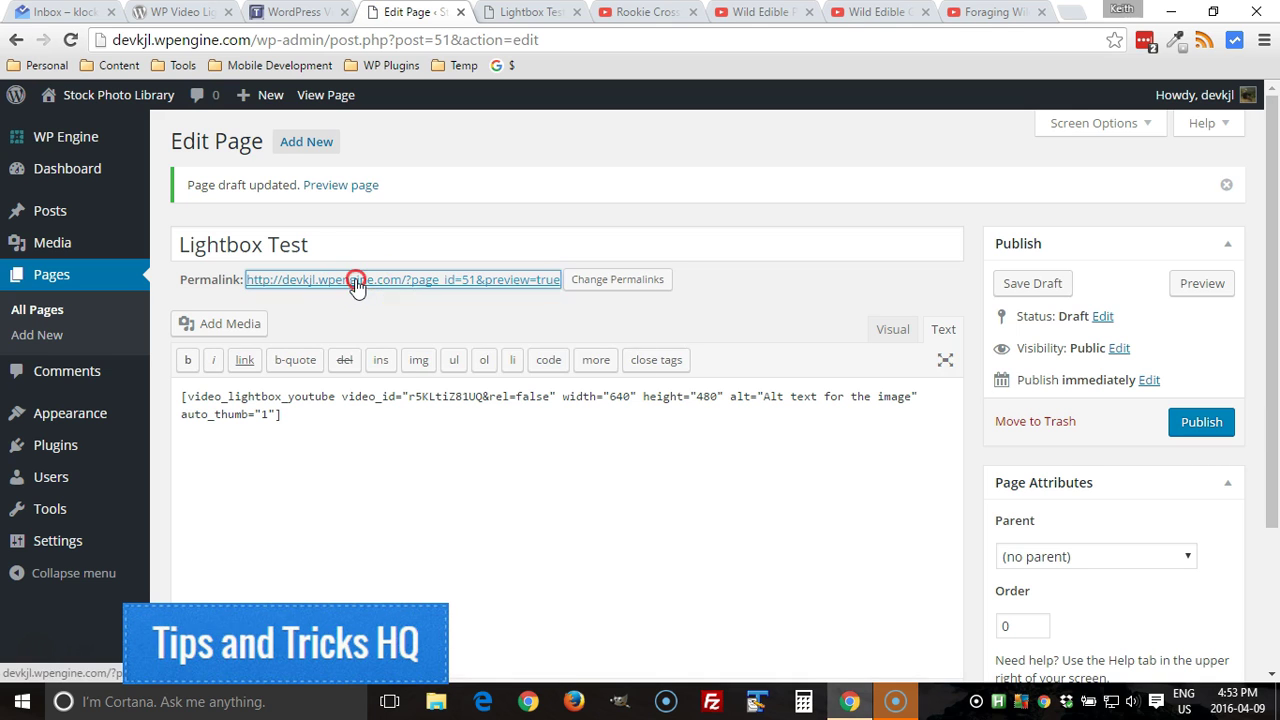
Preview the Lightbox Test page in a new tab and play the Crossy Road thumbnail in the lightbox
right_click(357, 285)
click(439, 293)
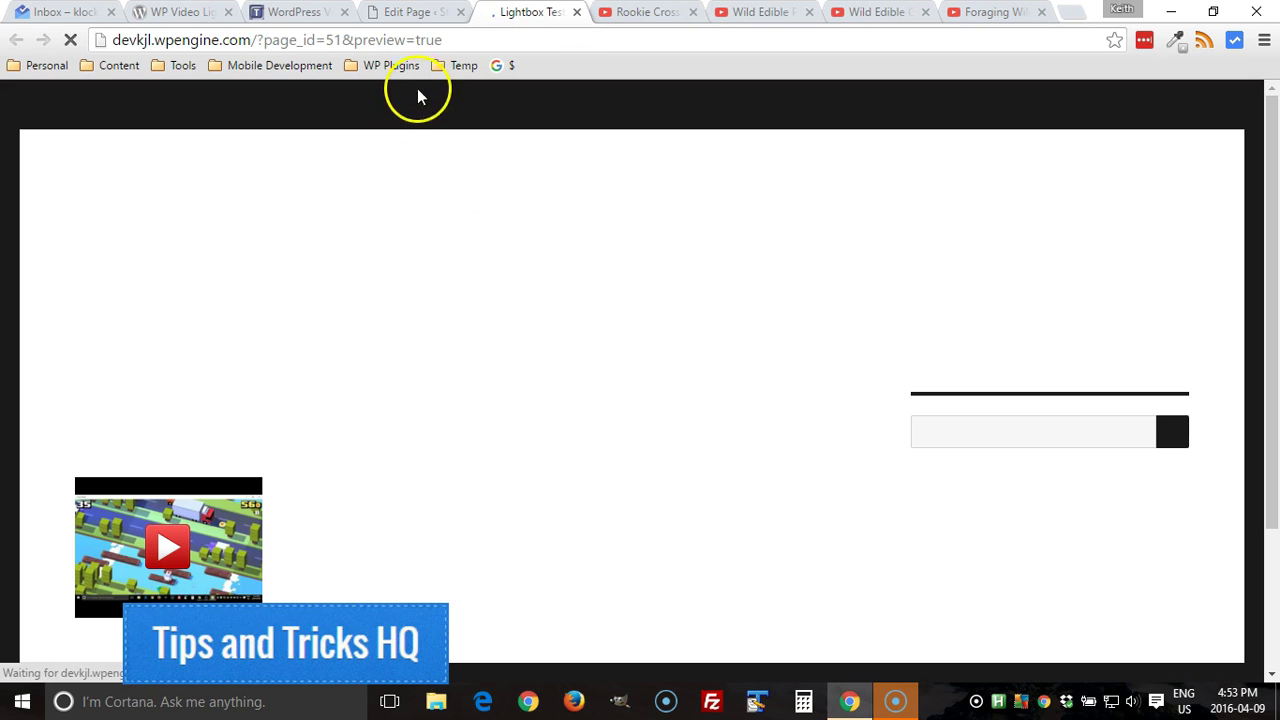
scroll(395, 230, down, 1)
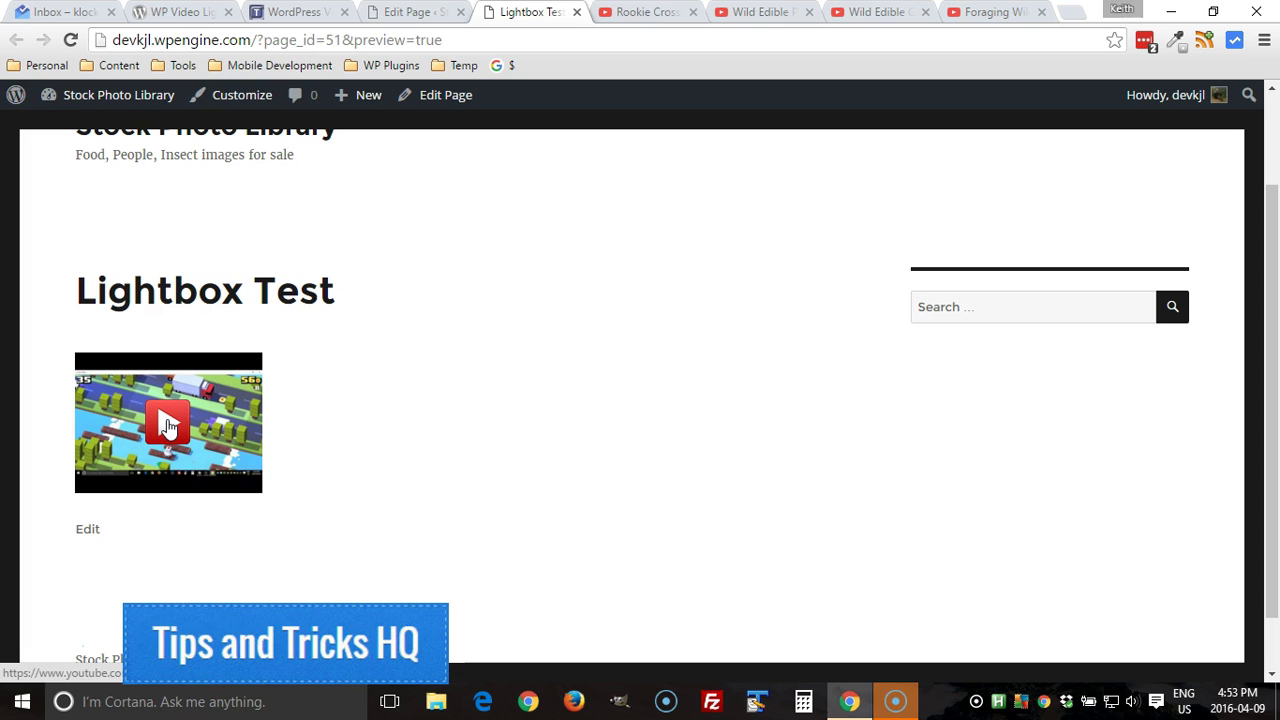
click(167, 419)
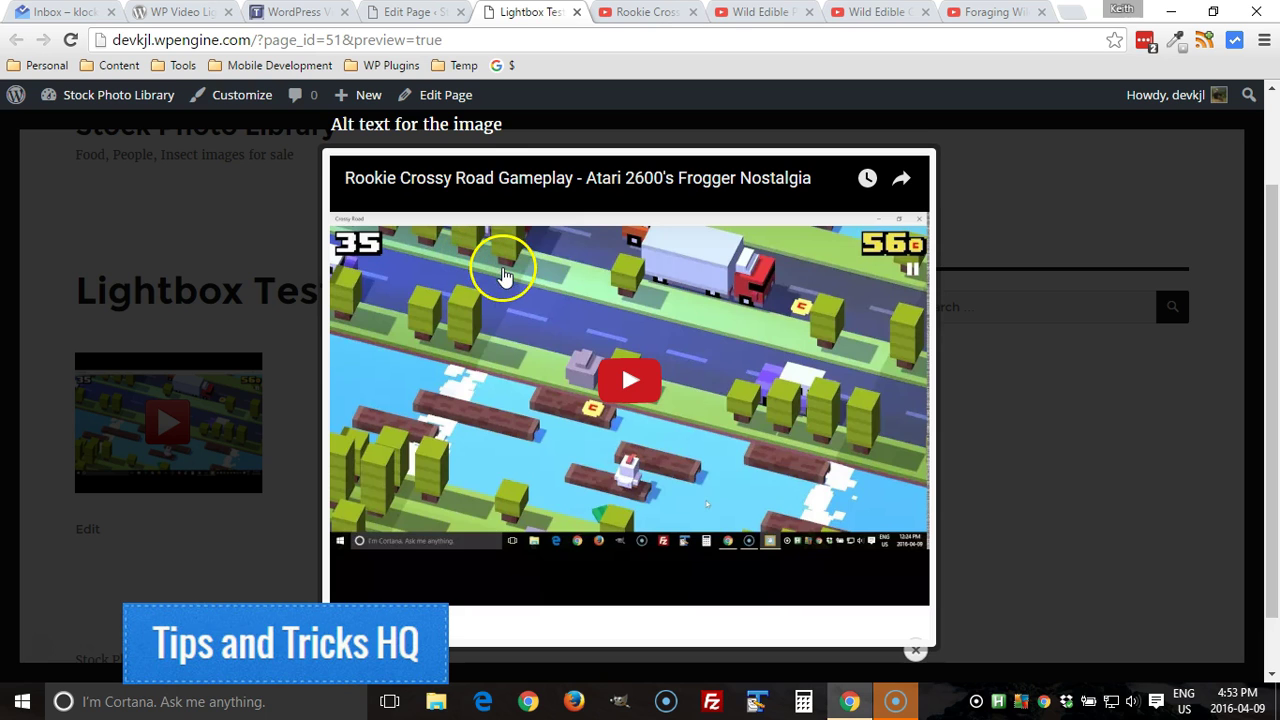
drag(341, 125, 499, 116)
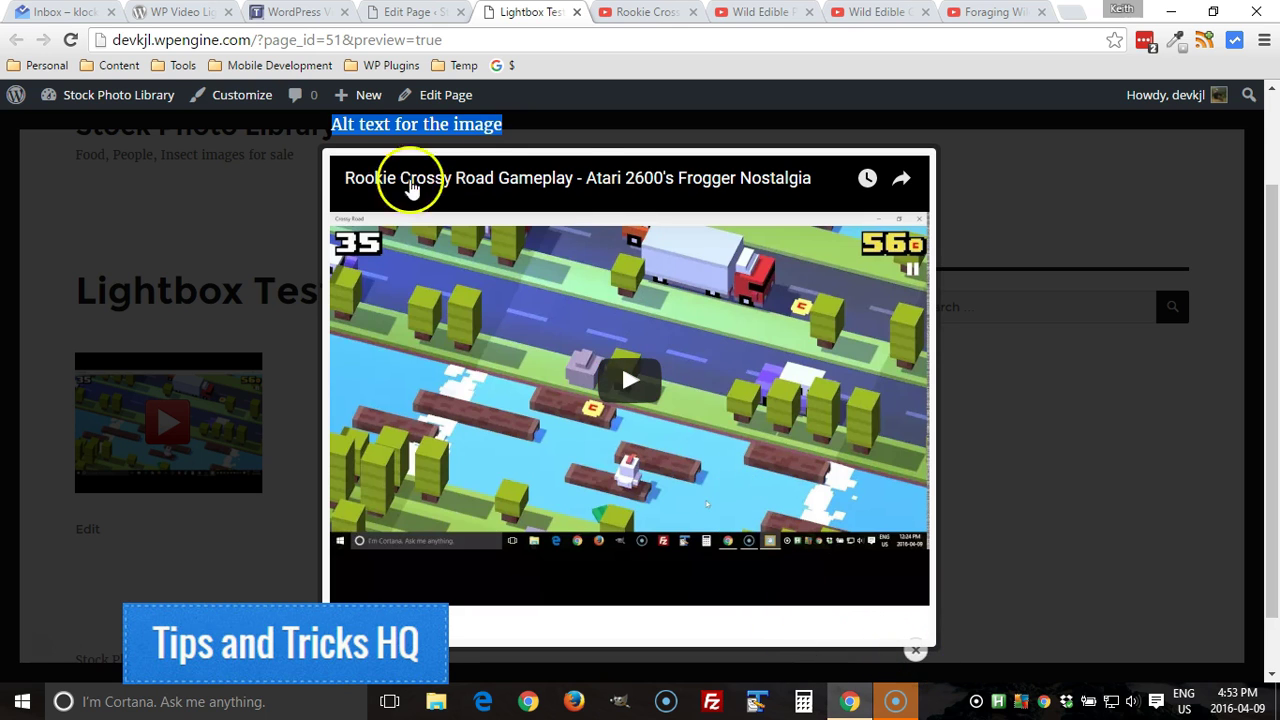
Close the lightbox, then in the shortcode change auto_thumb to anchor and select its value 1 for replacement
click(917, 658)
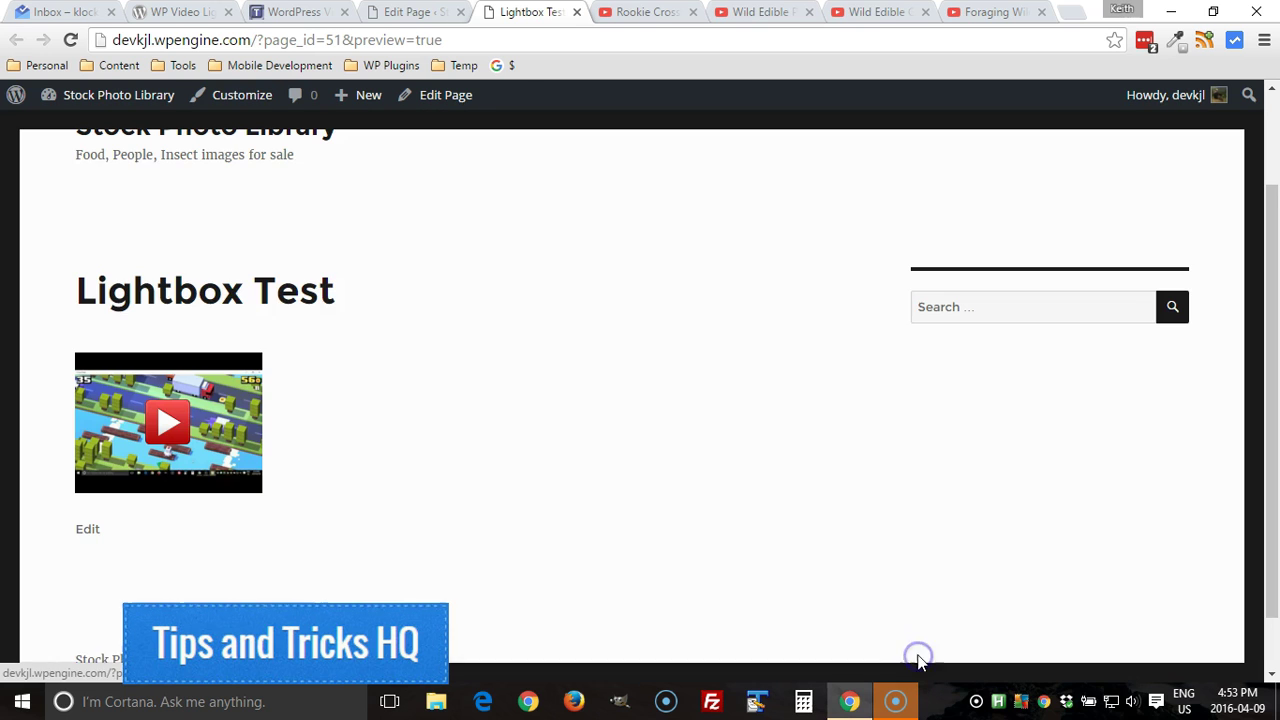
click(413, 13)
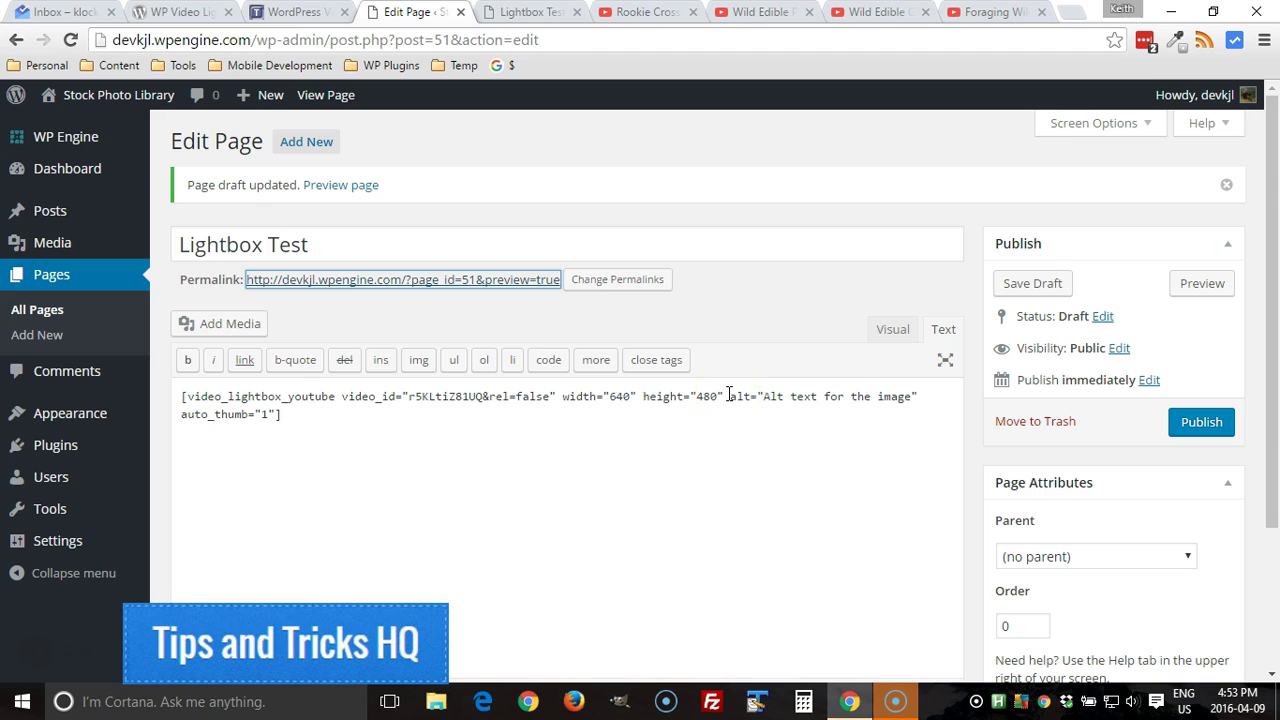
click(184, 408)
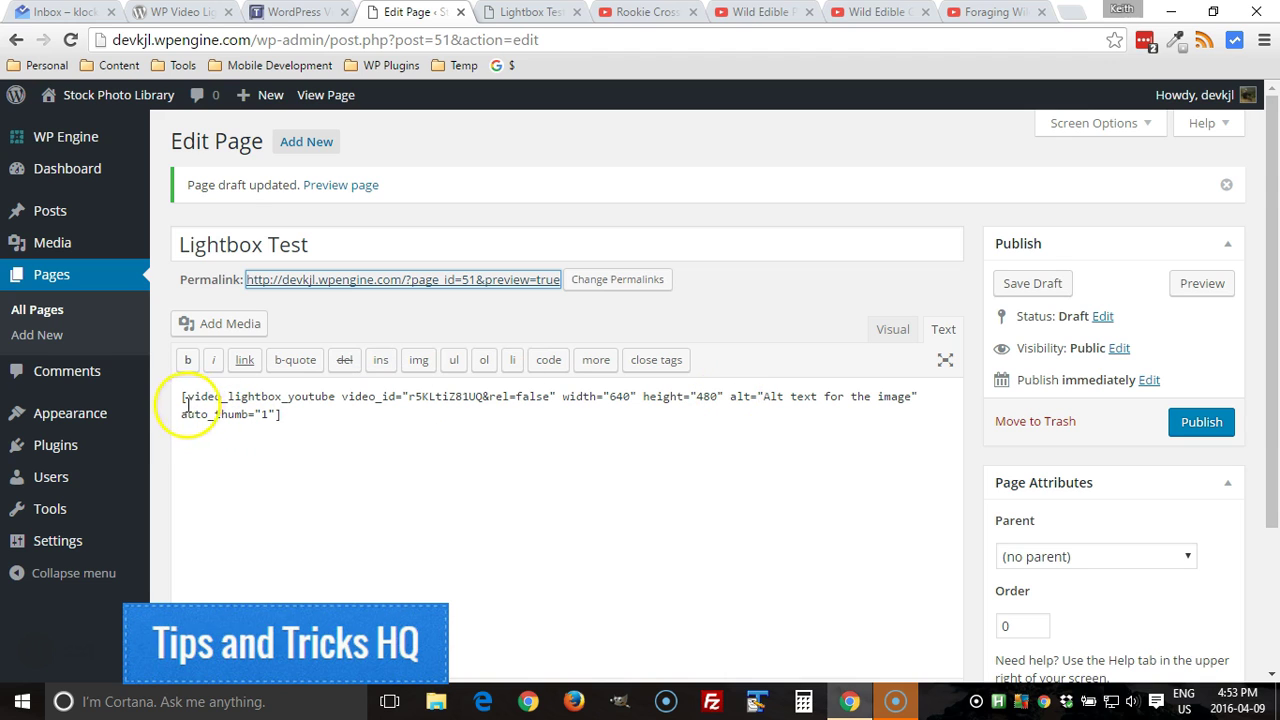
drag(181, 415, 249, 410)
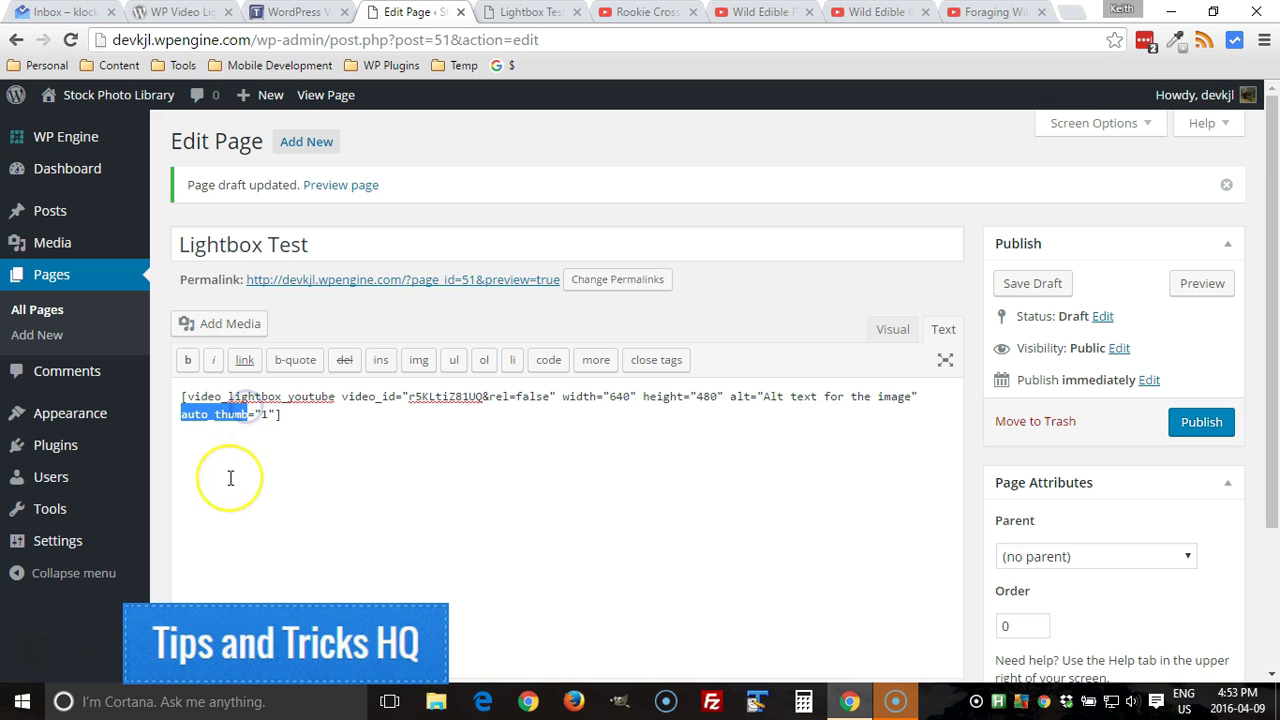
text(anchor)
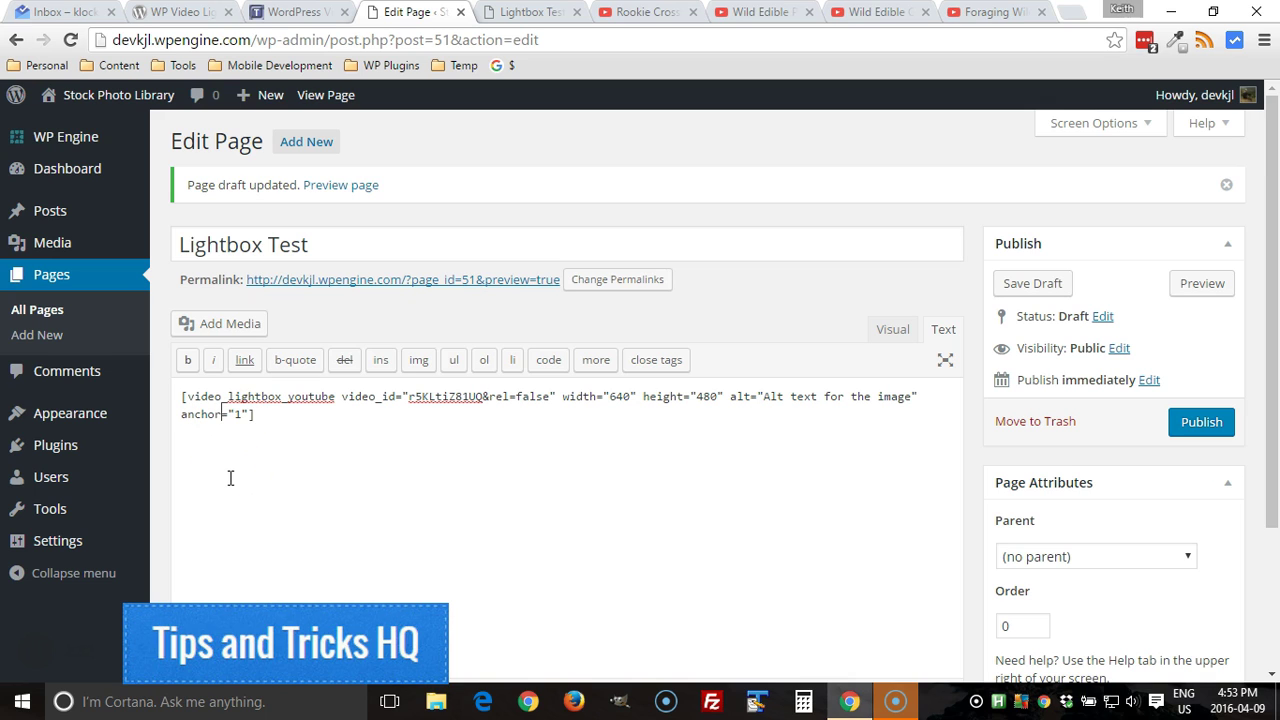
click(237, 413)
double_click(238, 413)
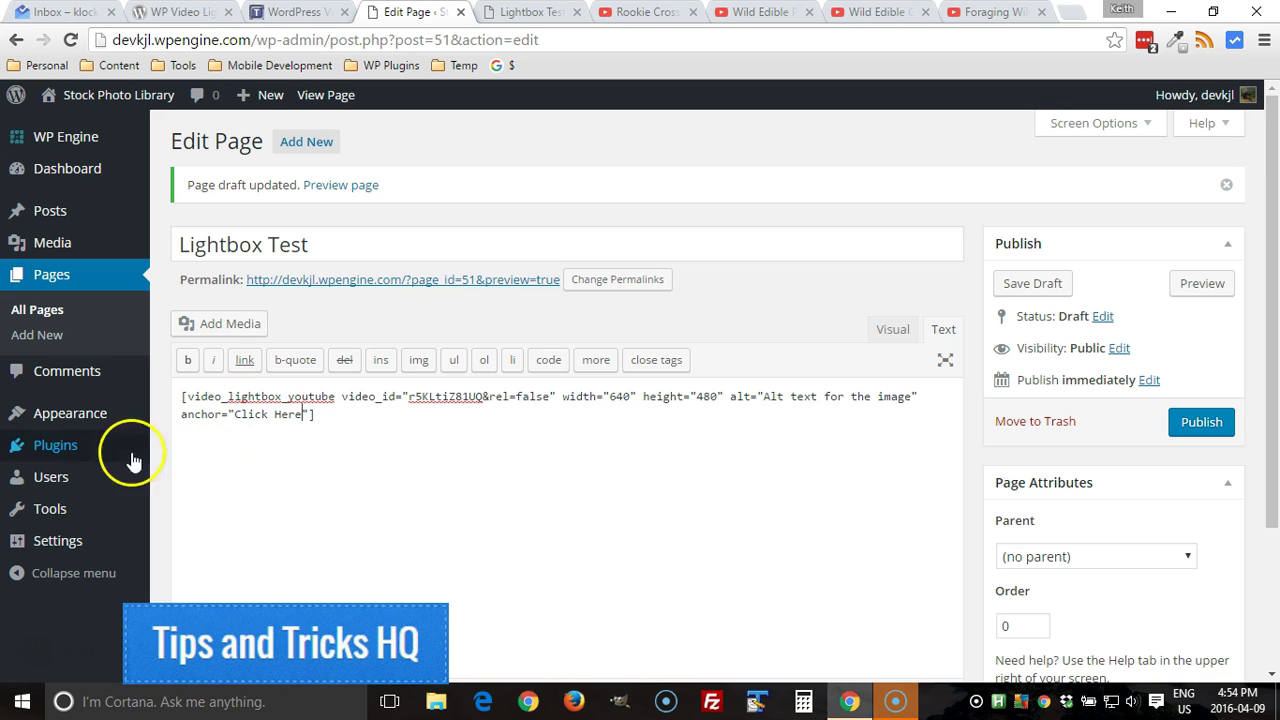
Save the draft, reload the preview, and test the Click Here link's video lightbox
click(1037, 286)
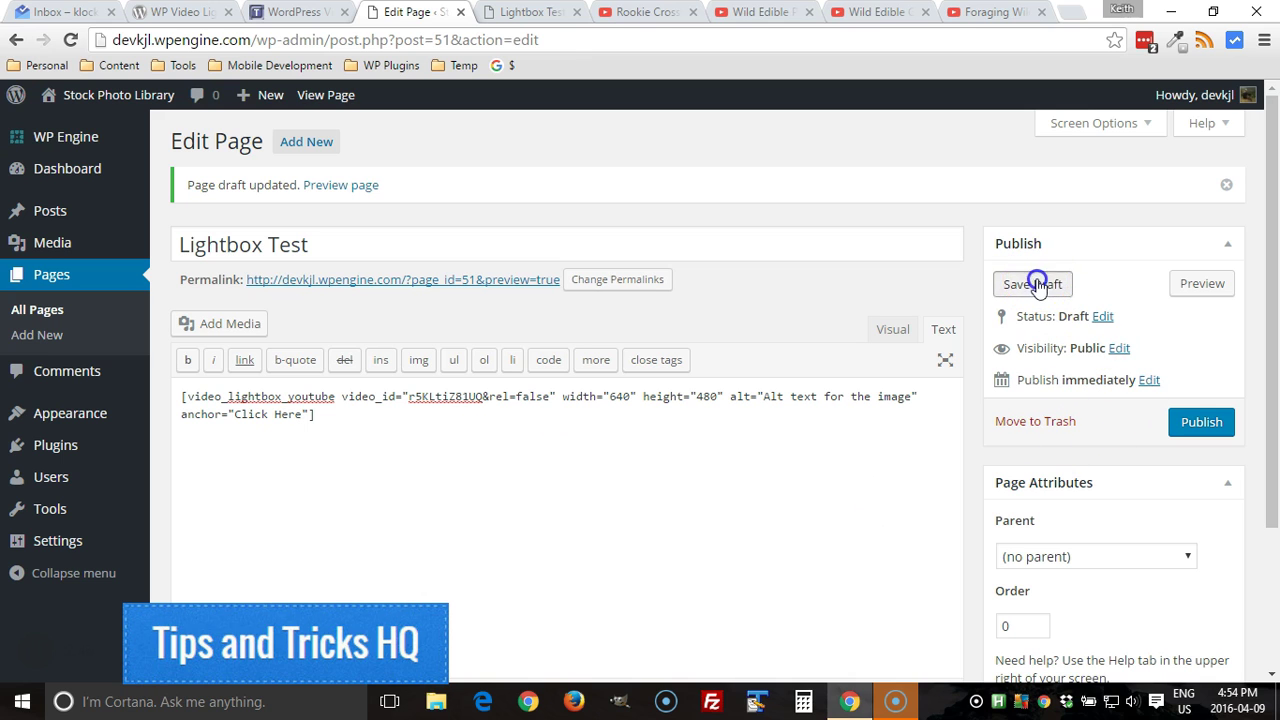
click(519, 12)
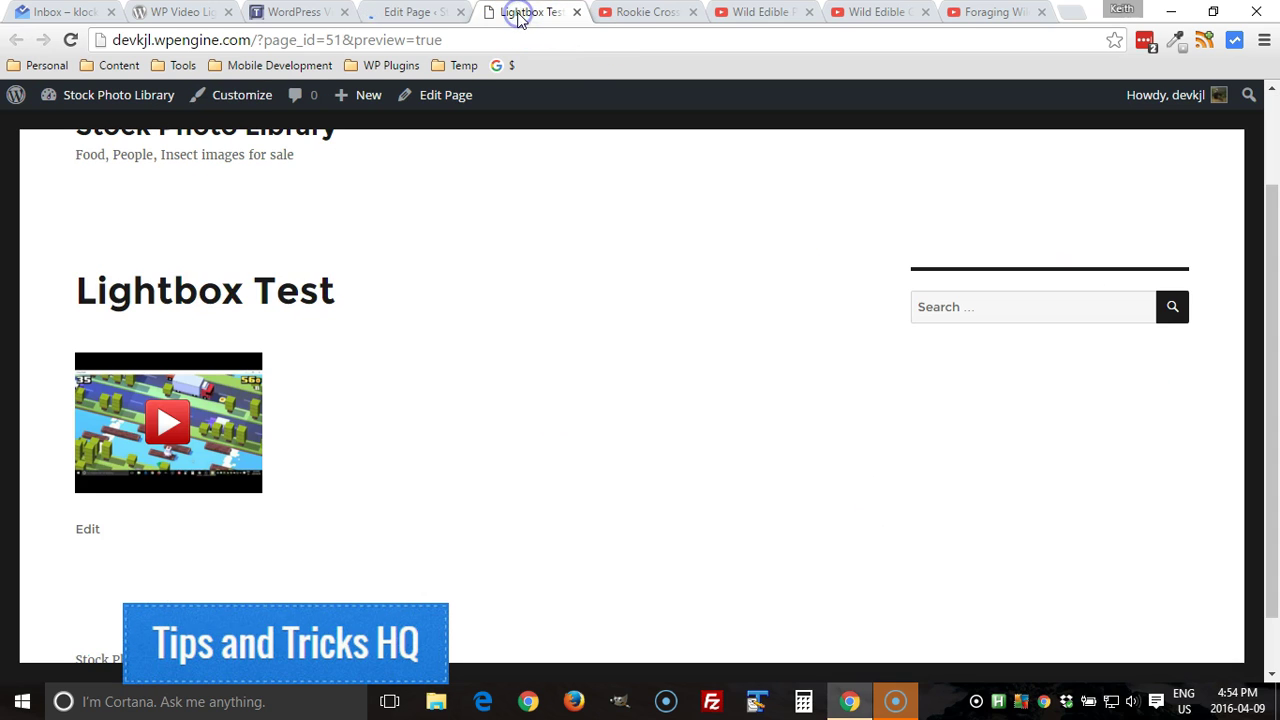
click(70, 40)
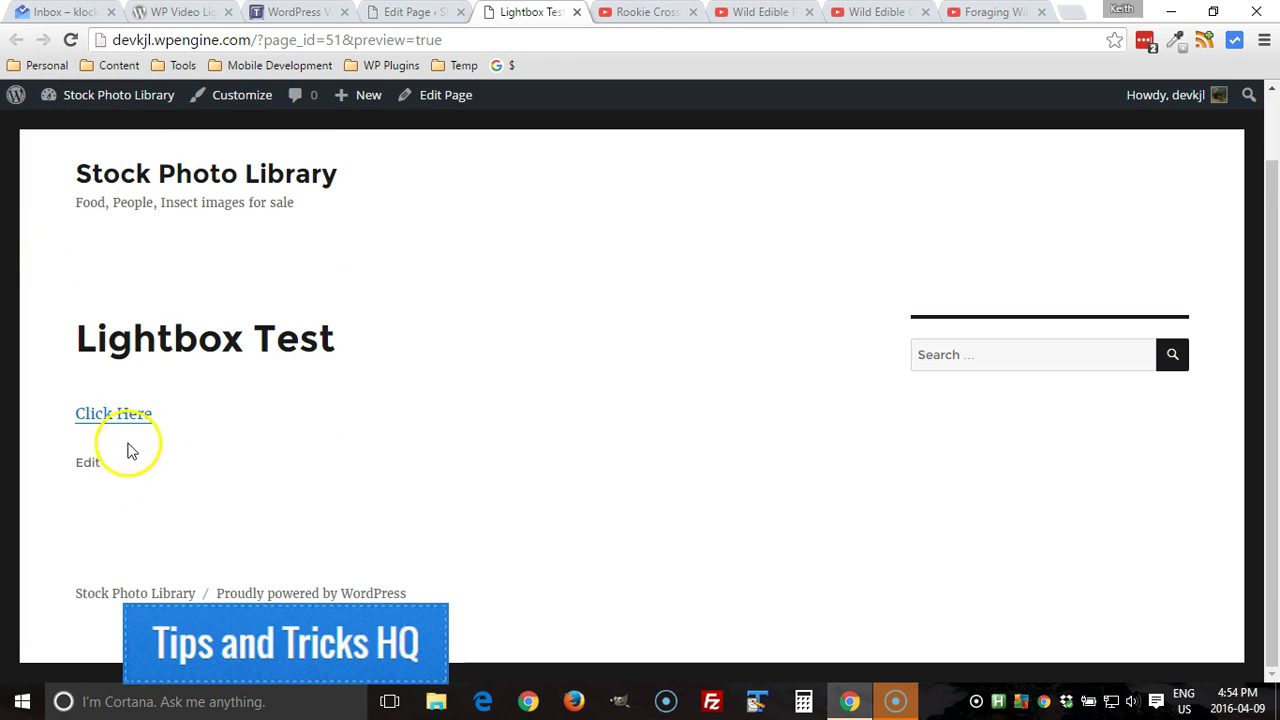
click(115, 418)
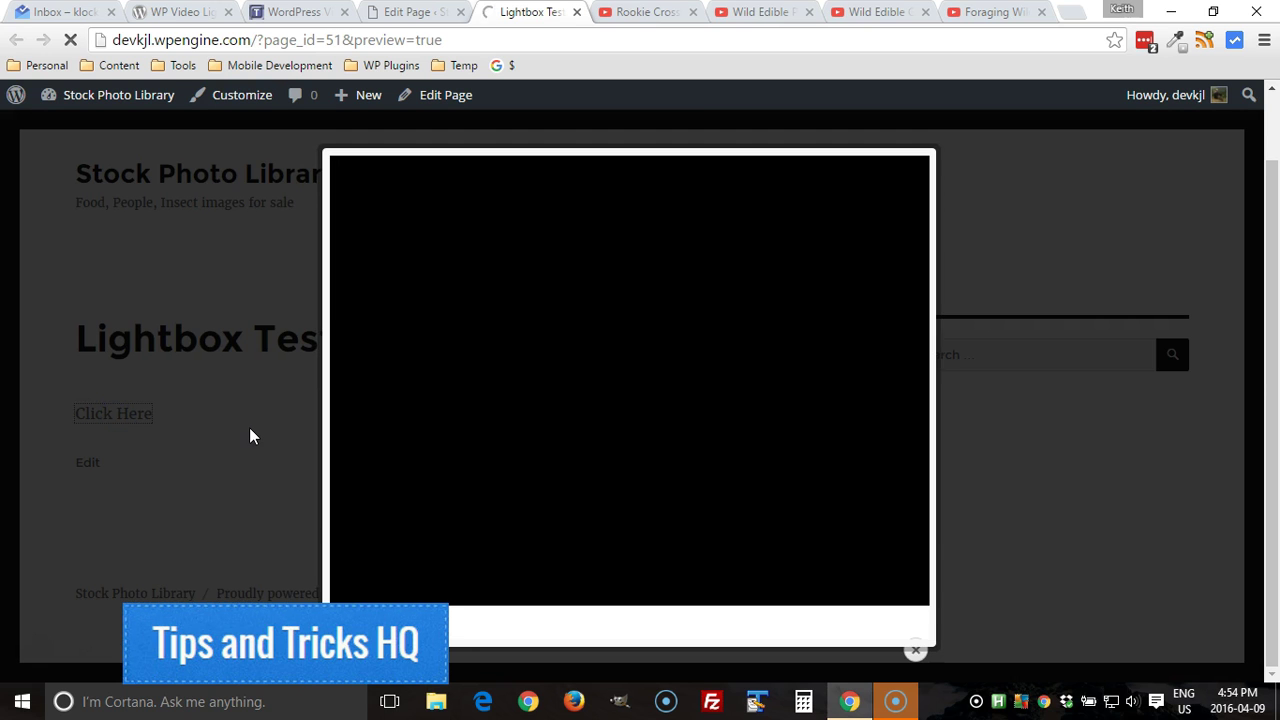
click(916, 648)
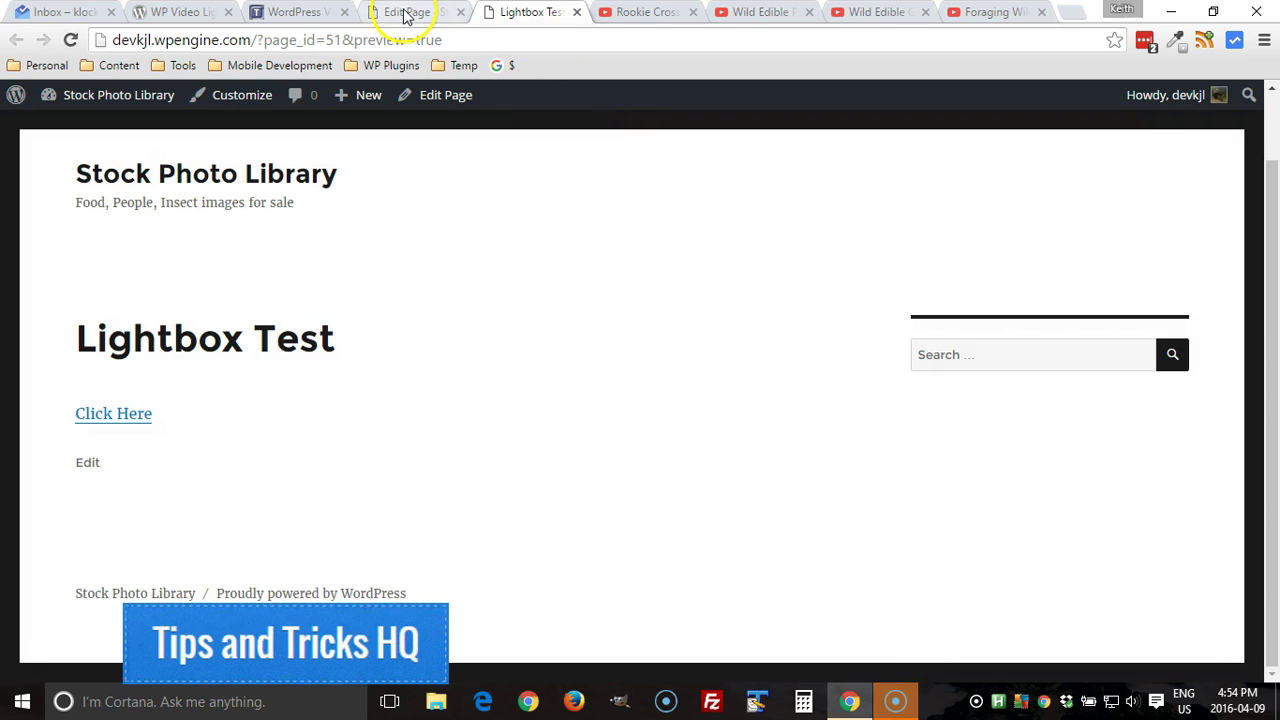
Go back to the page editor and highlight the 'Click Here' anchor text in the shortcode
click(415, 14)
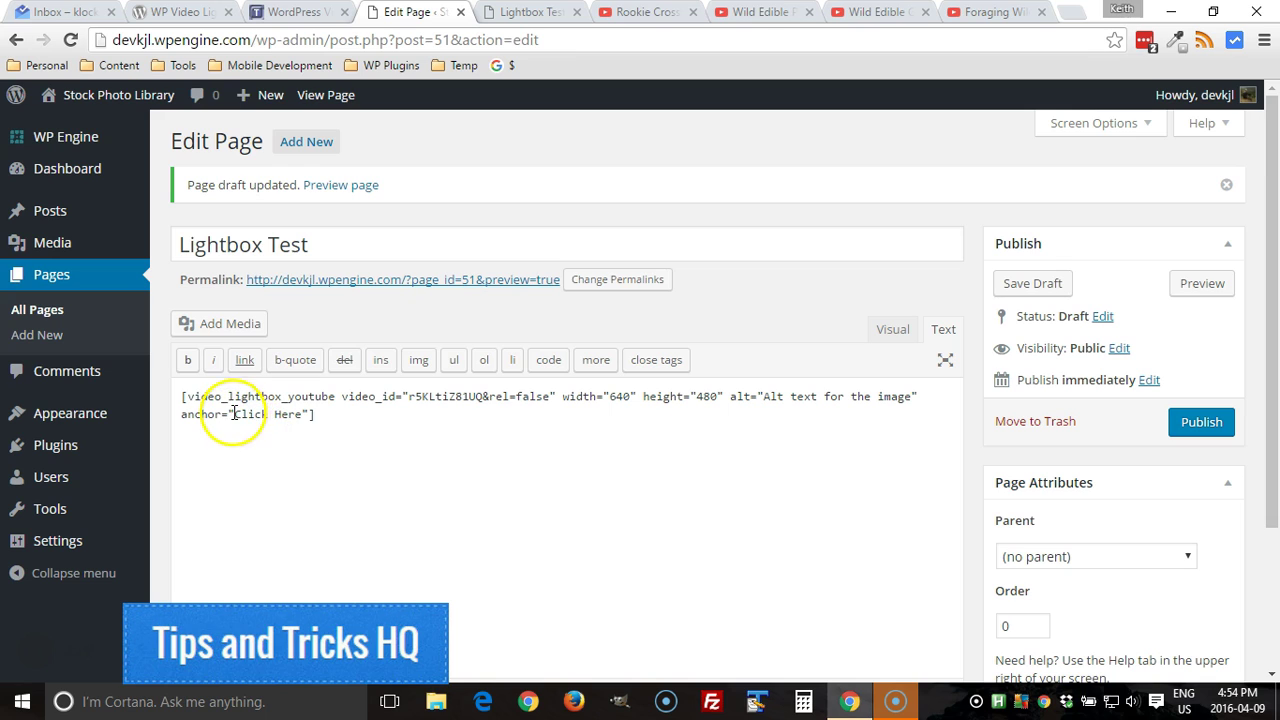
drag(234, 413, 302, 413)
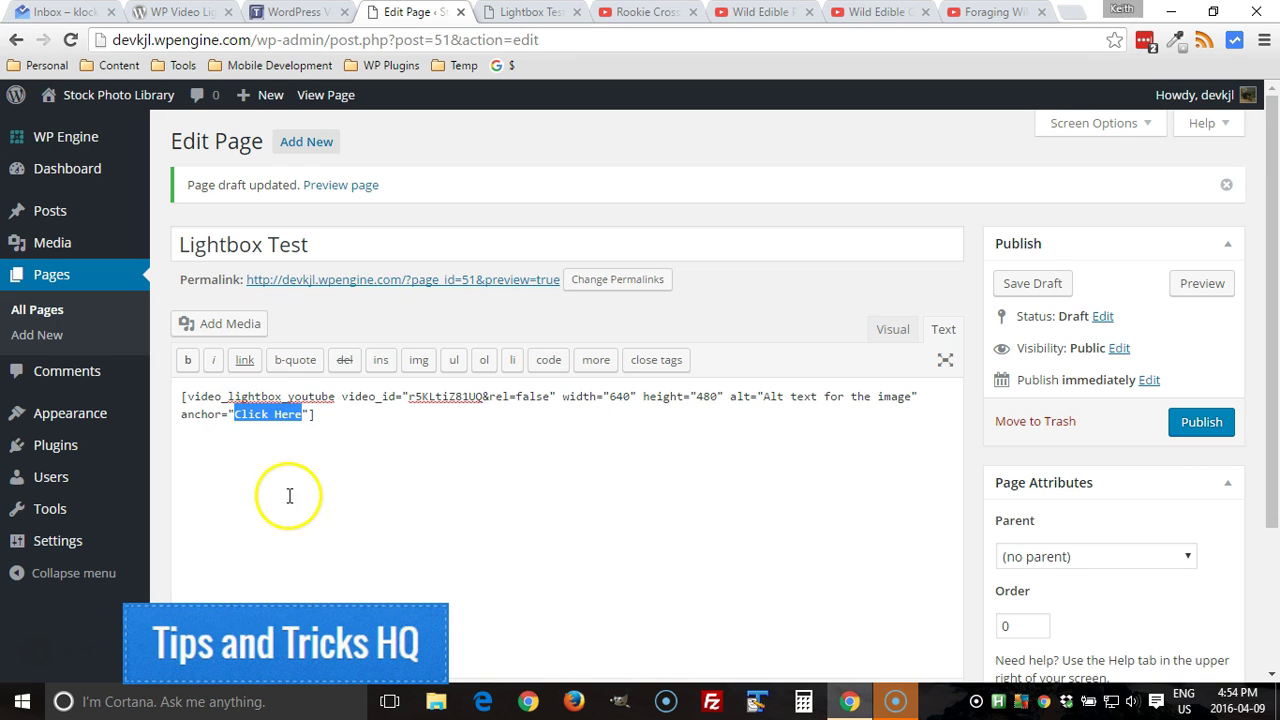